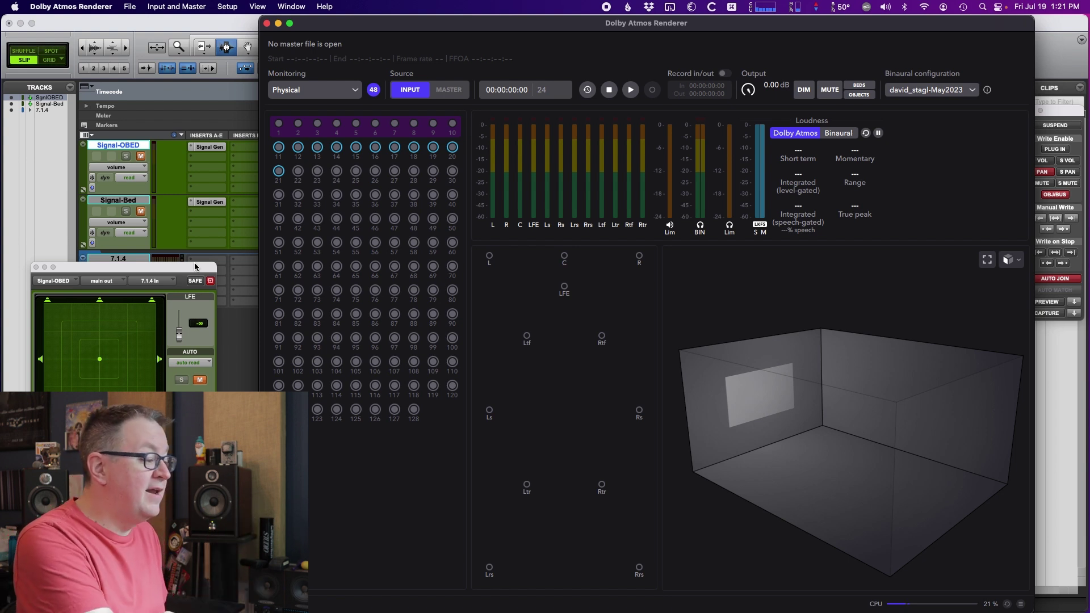
# Start Pro Tools playback so the signal generator tracks feed the renderer
pyautogui.press('space')
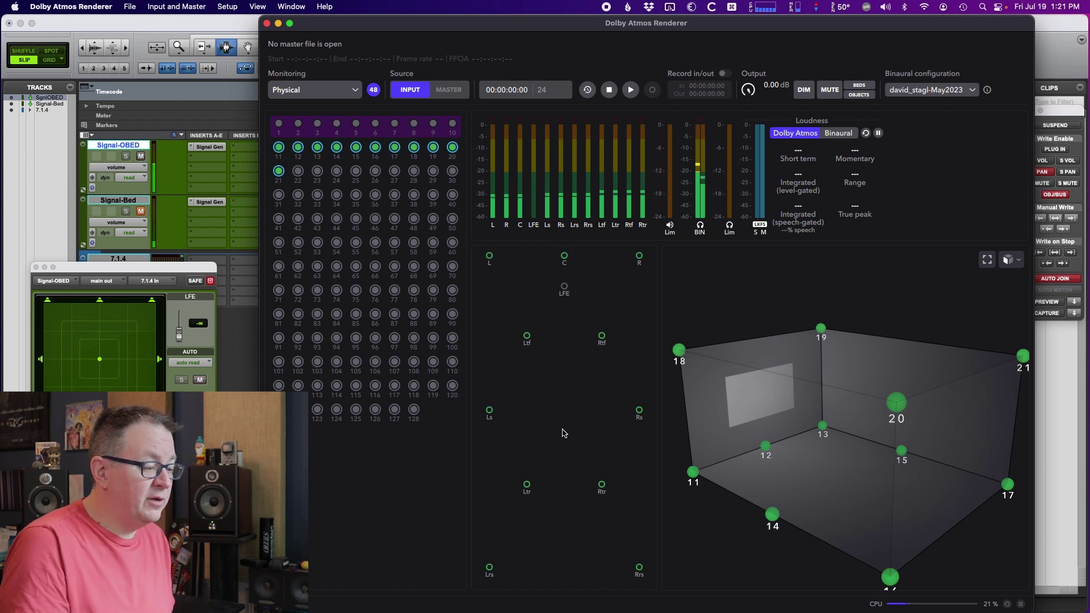
# Rotate the 3D room view to see objects 11–21 from another angle
pyautogui.moveTo(767, 468); pyautogui.dragTo(902, 475)
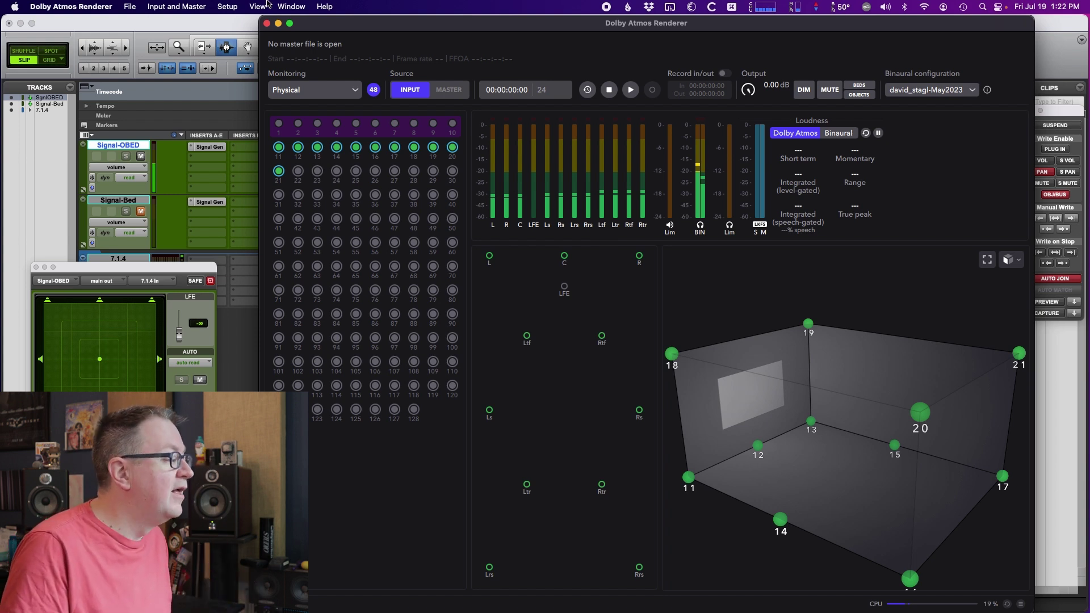
pyautogui.click(227, 6)
# Turn on array mode in Room setup, enabling Lw, Ls1, Ls2, Ltm, Lrh, Lrs1 and Lrs2 pairs
pyautogui.click(237, 25)
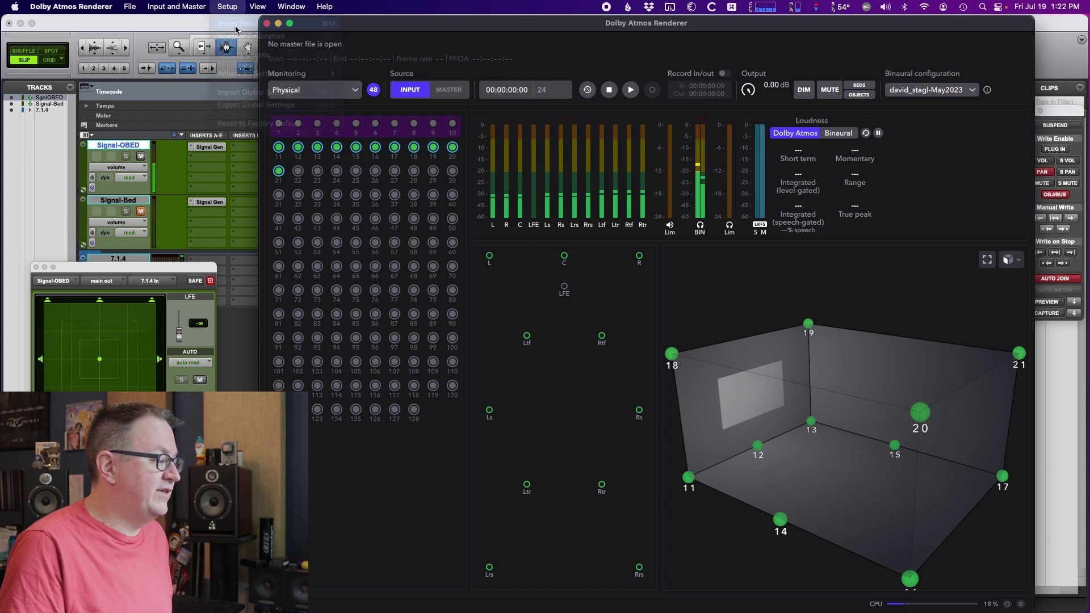
pyautogui.click(767, 140)
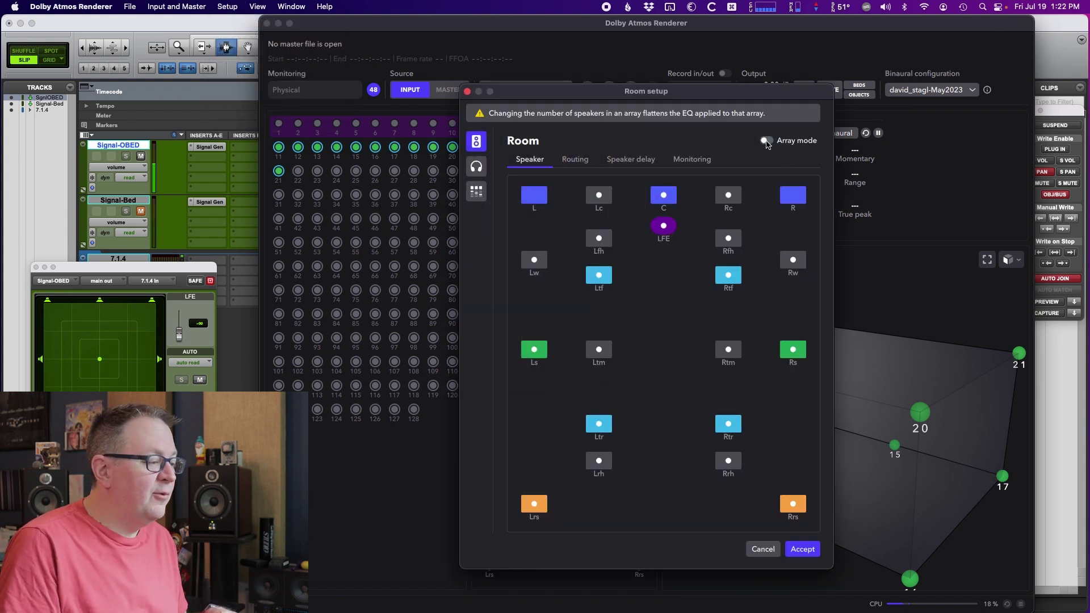
pyautogui.click(532, 261)
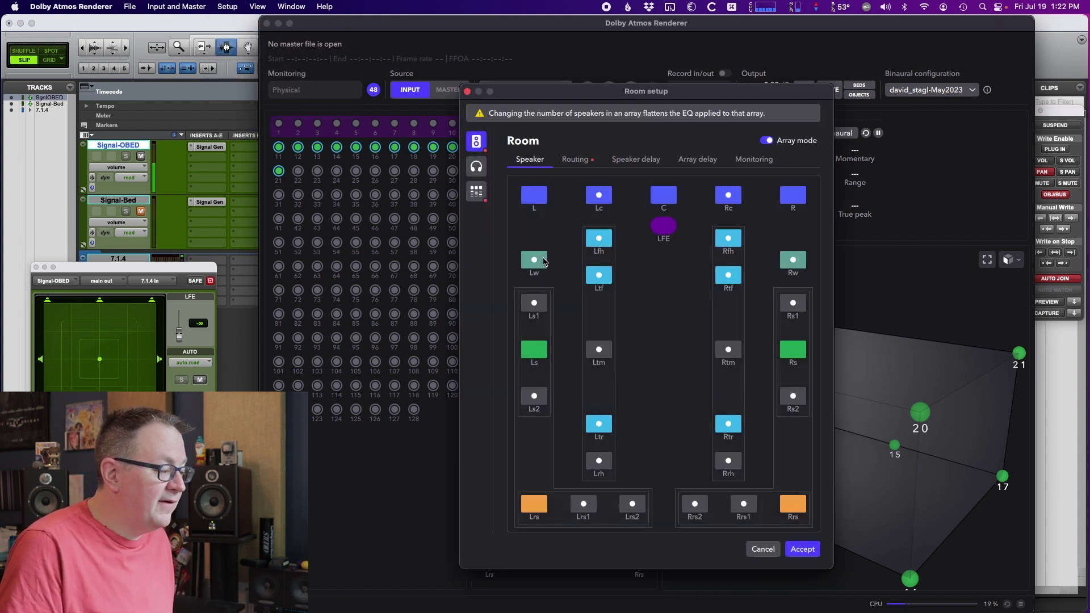
pyautogui.click(534, 304)
pyautogui.click(542, 395)
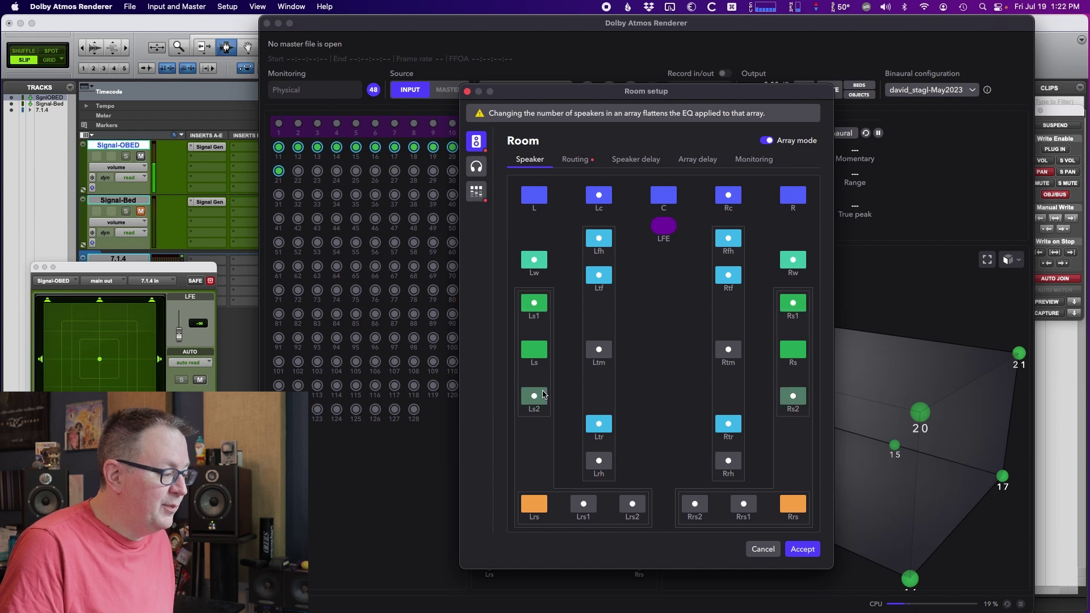
pyautogui.click(600, 352)
pyautogui.click(731, 461)
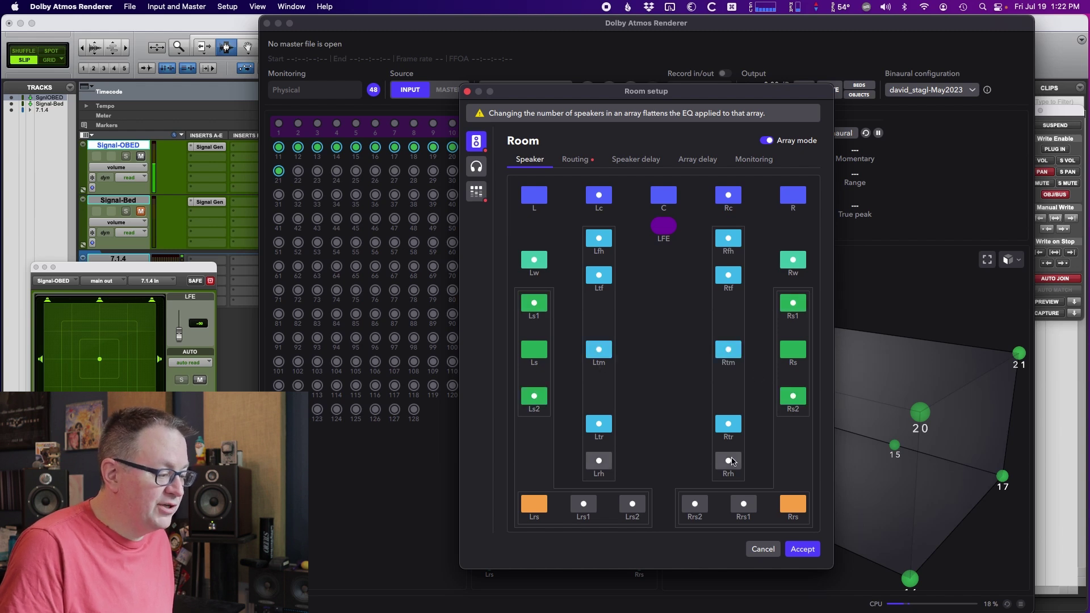
pyautogui.click(585, 507)
pyautogui.click(633, 505)
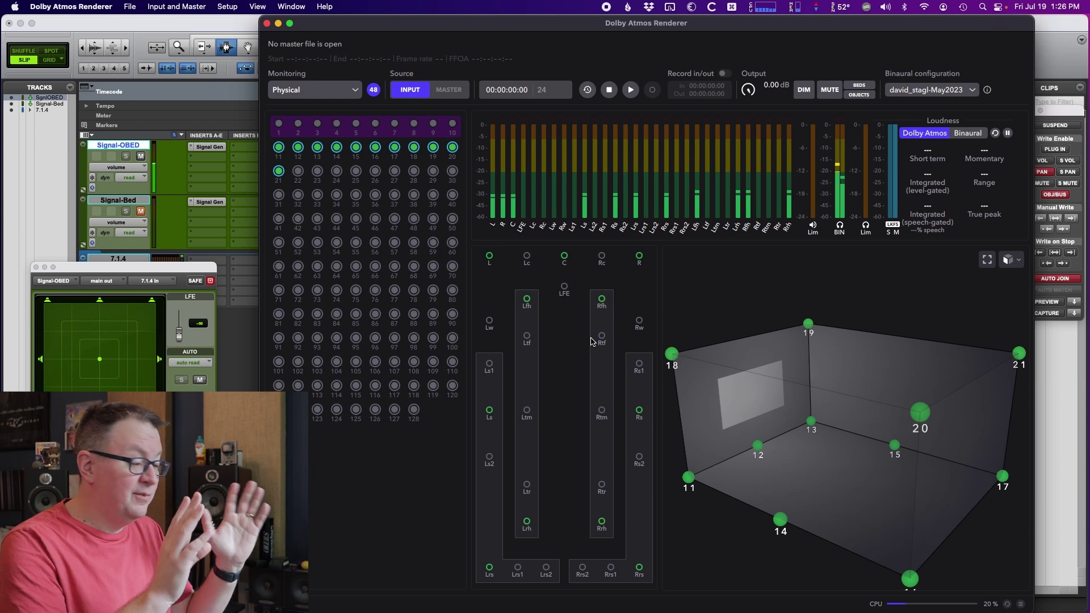
# Rotate the 3D room view to compare which array speakers the objects reach
pyautogui.moveTo(863, 426); pyautogui.dragTo(832, 425)
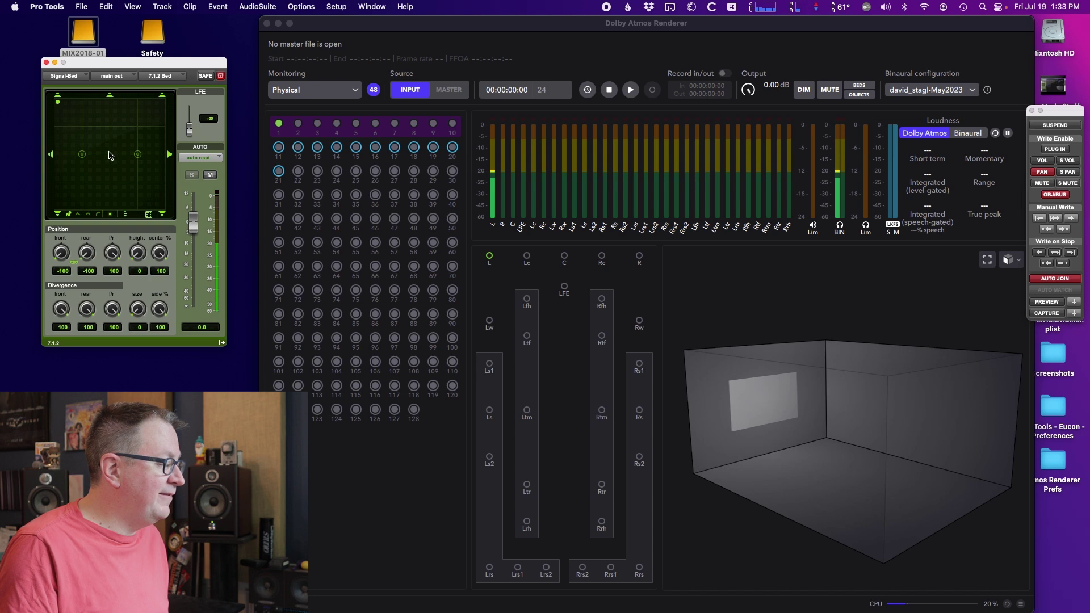
# Pan the 7.1.2 bed signal from front centre through left and rear corners to mid-right
pyautogui.click(111, 100)
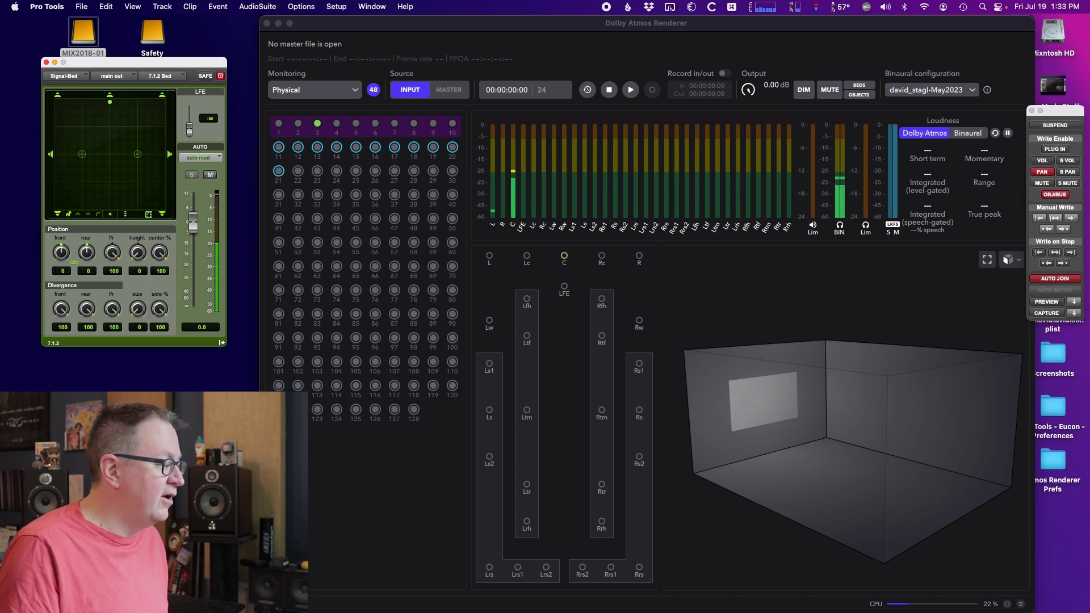
pyautogui.moveTo(110, 101); pyautogui.dragTo(82, 101)
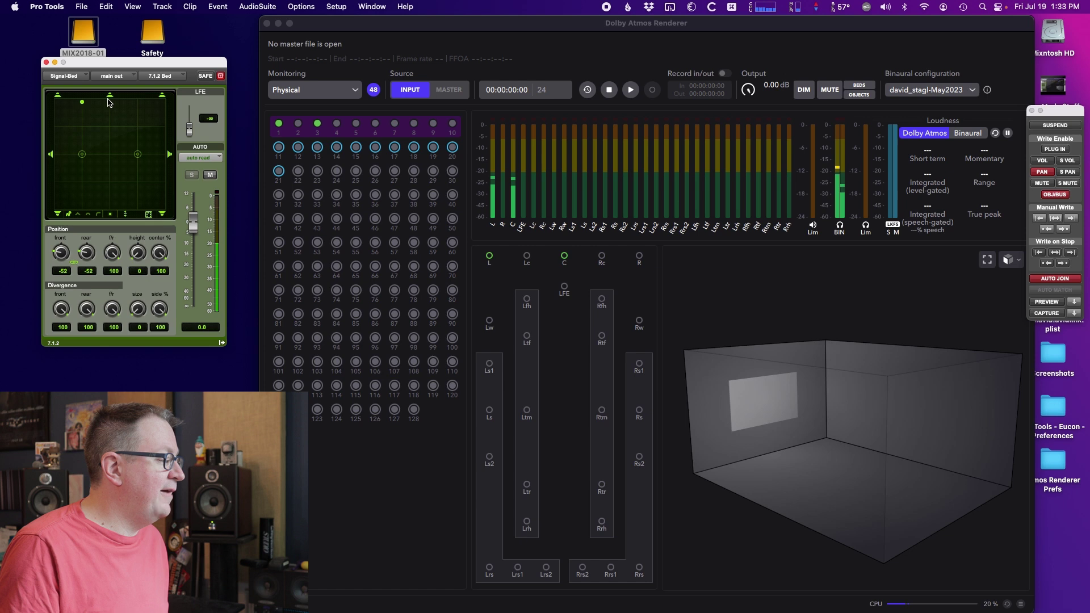
pyautogui.click(51, 157)
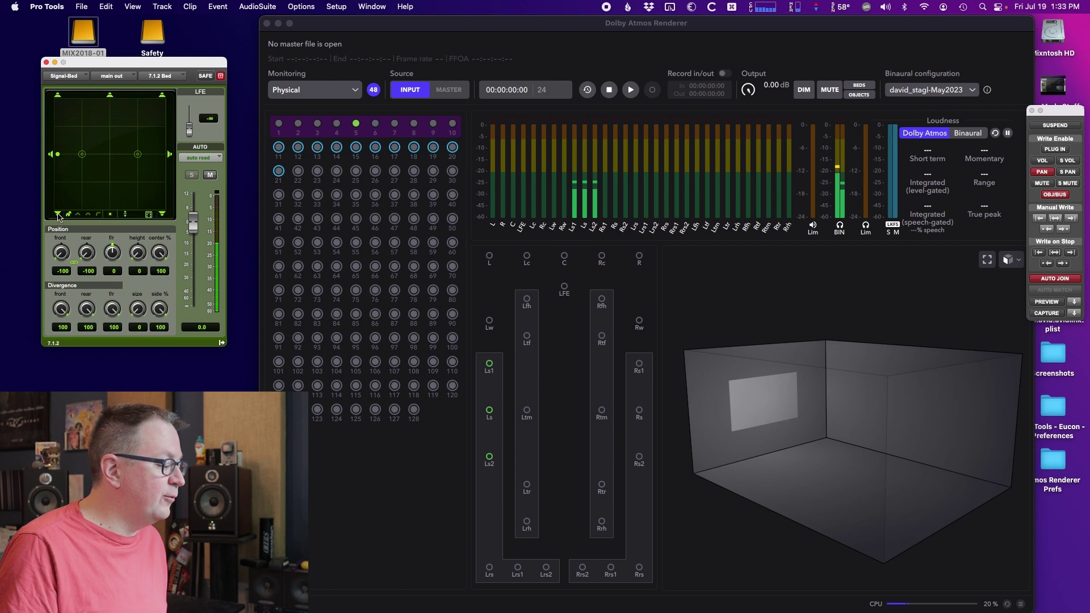
pyautogui.click(57, 215)
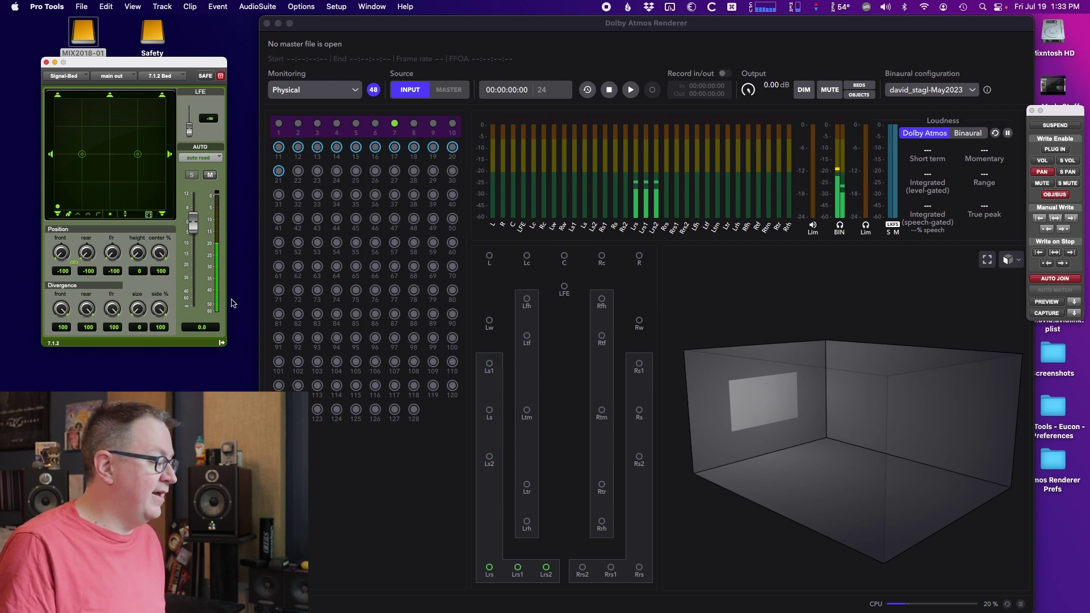
pyautogui.click(164, 214)
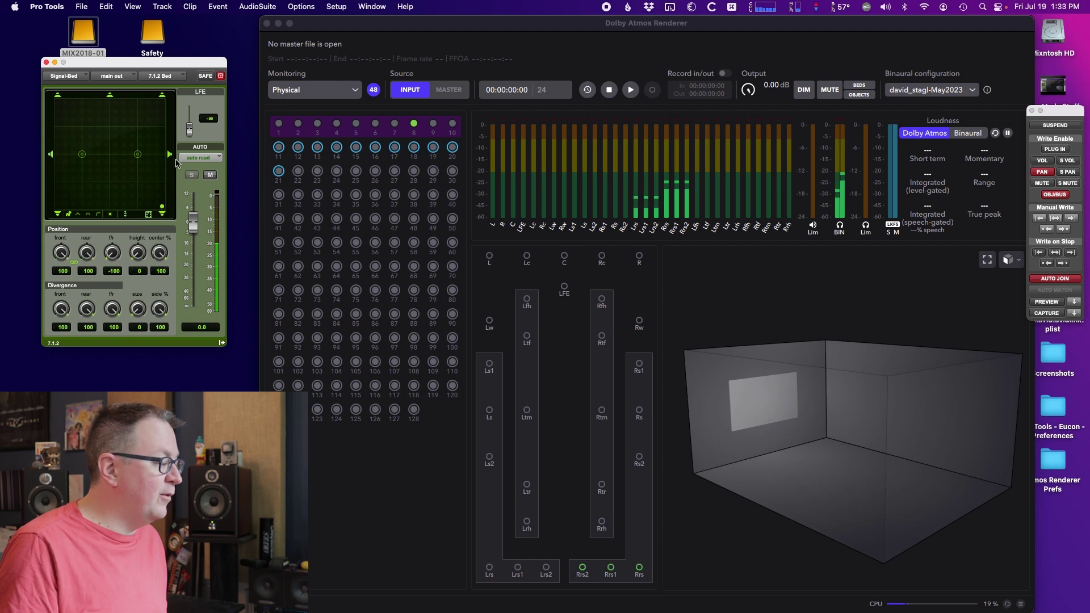
pyautogui.click(169, 155)
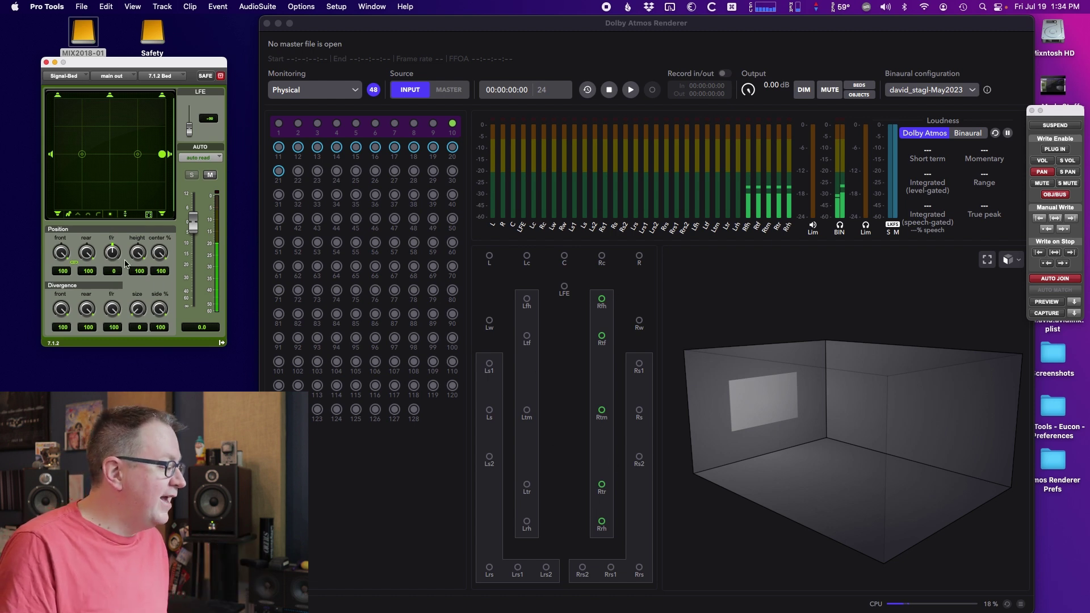
# Sweep the bed signal to the front-right corner, then pull it toward the room centre
pyautogui.moveTo(111, 253); pyautogui.dragTo(140, 244)
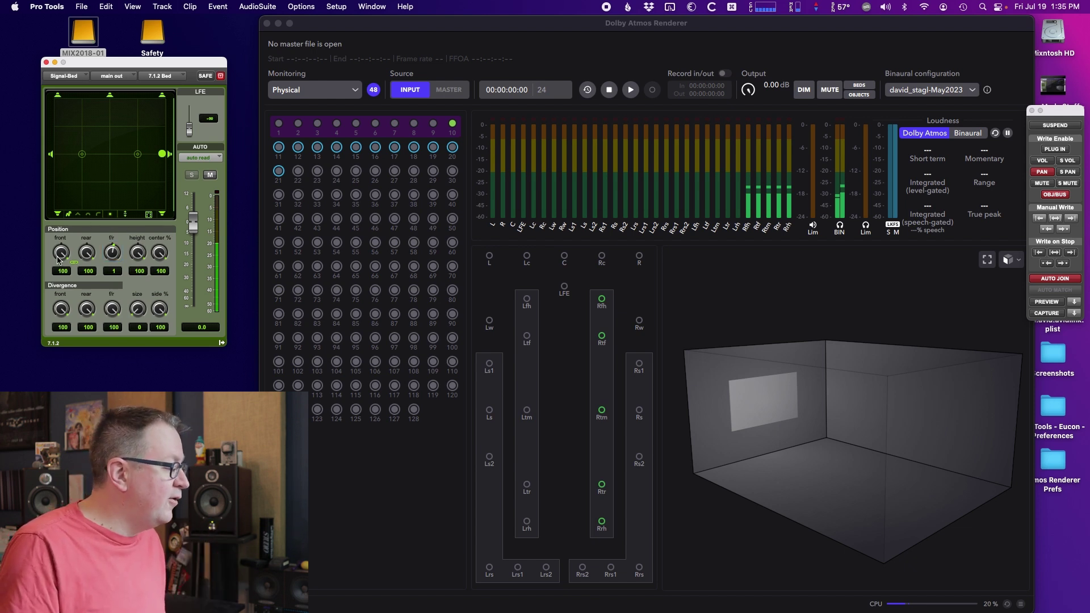
pyautogui.moveTo(59, 260); pyautogui.dragTo(57, 282)
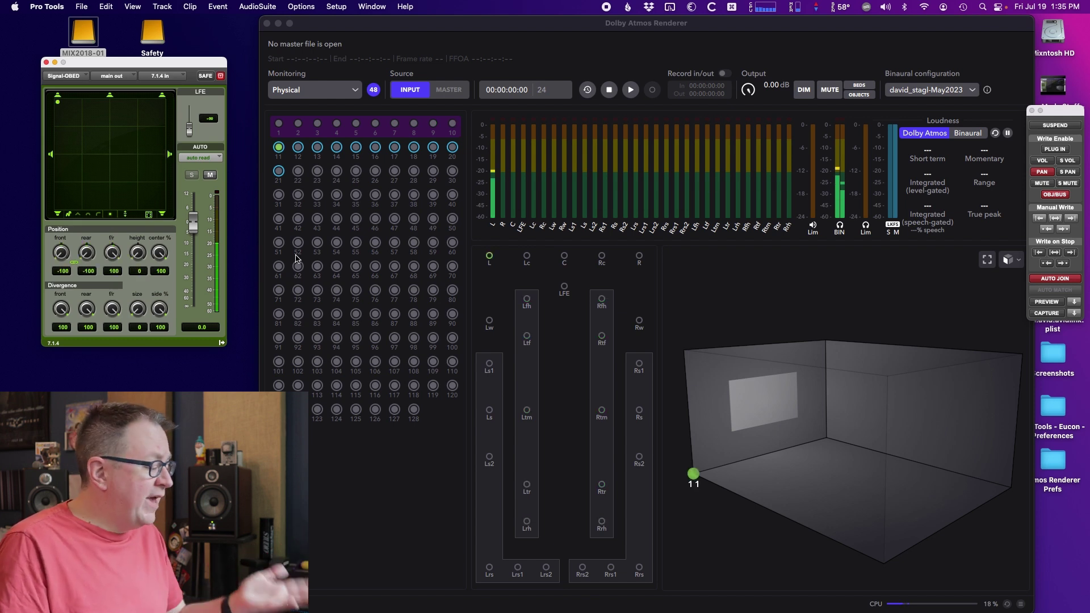
# Move the object-bed signal through front centre, left side and rear-left, then restore the Edit window
pyautogui.click(111, 98)
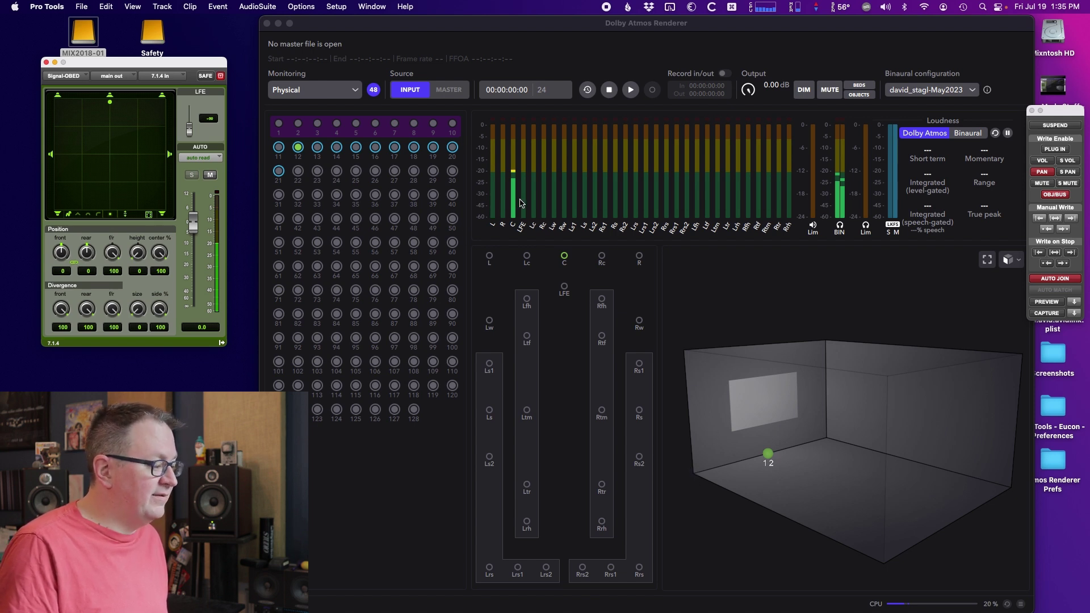
pyautogui.click(53, 156)
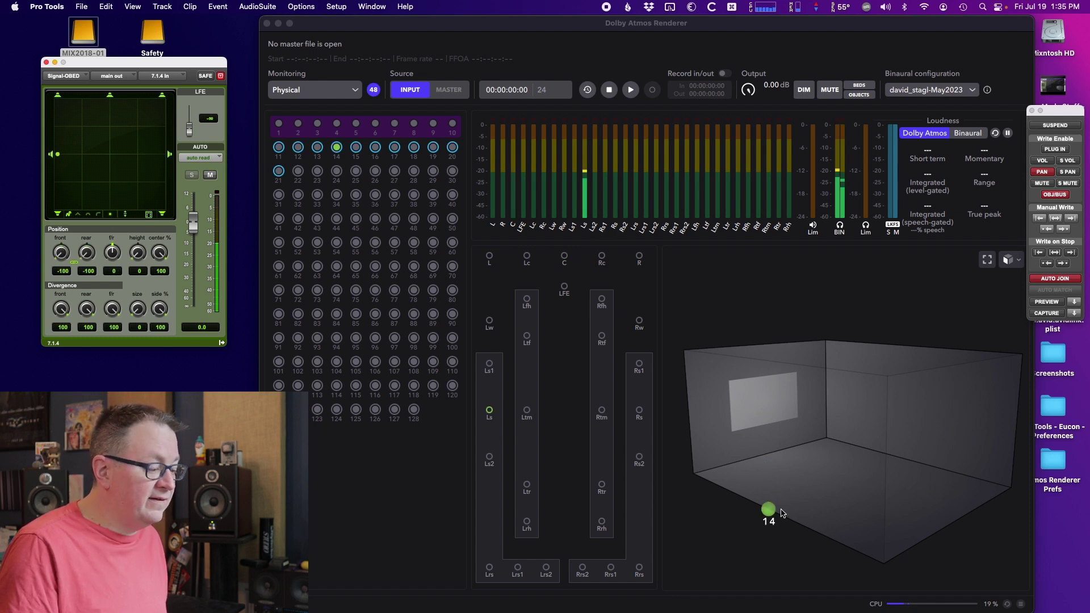
pyautogui.click(59, 214)
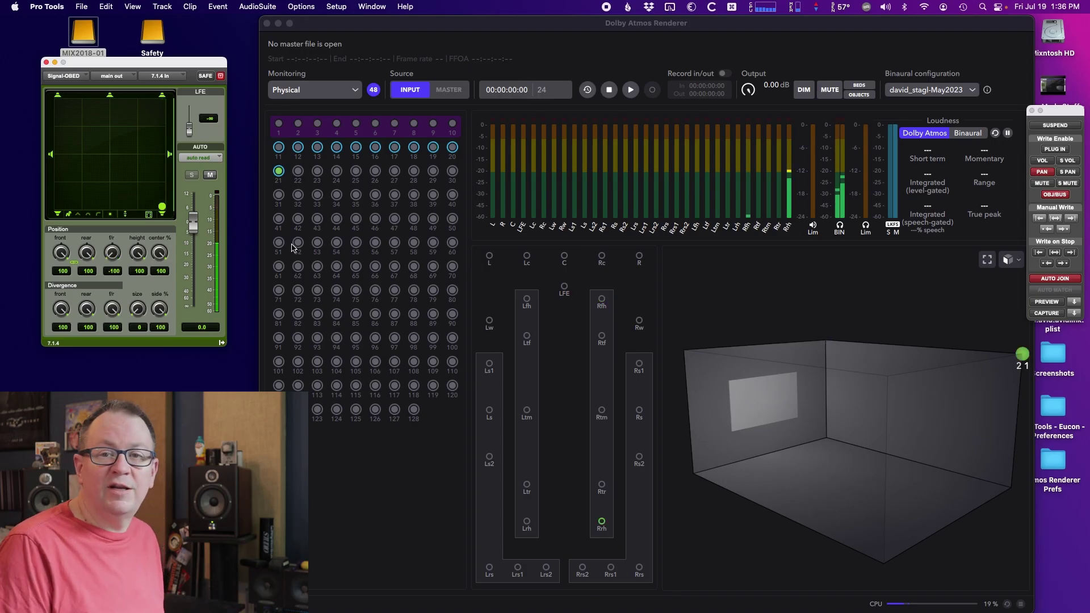
pyautogui.press('super+equal')
# Close the Signal-OBED panner window and assign the track to Object 27 (Mono)
pyautogui.click(46, 62)
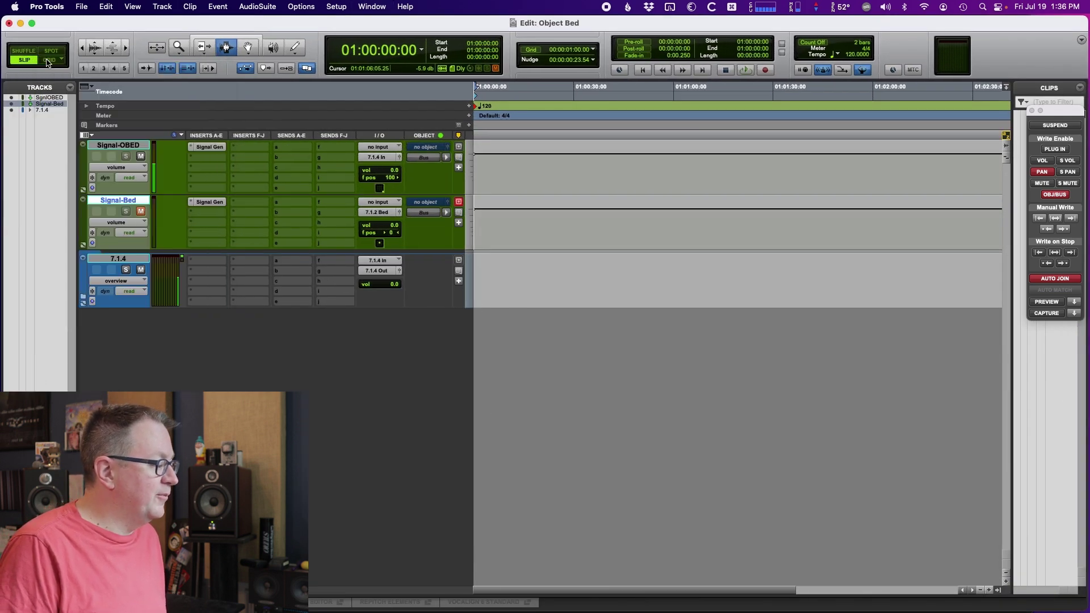
pyautogui.click(423, 147)
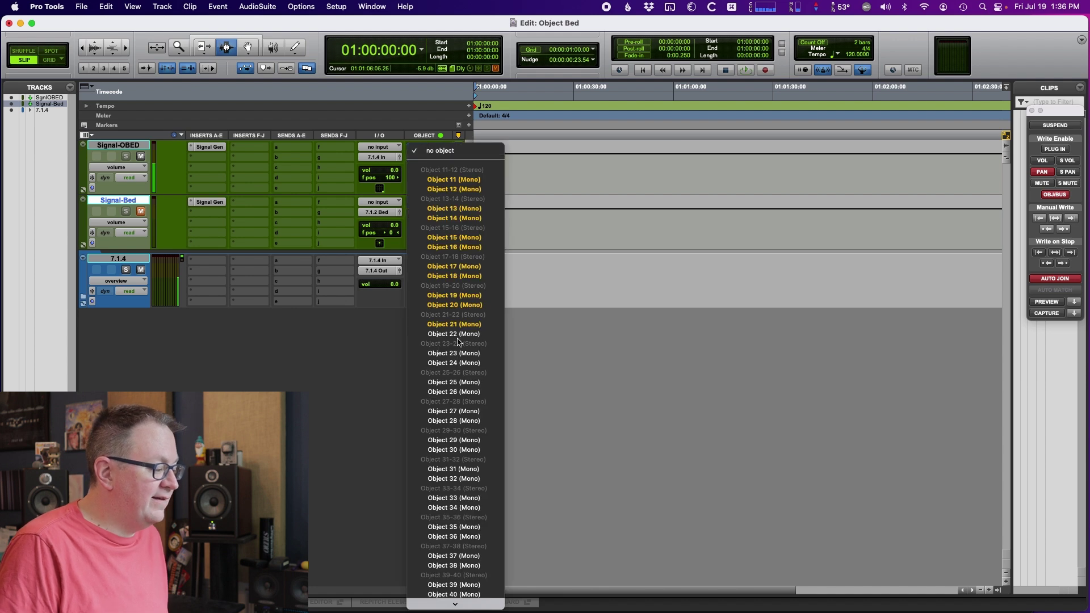
pyautogui.click(454, 412)
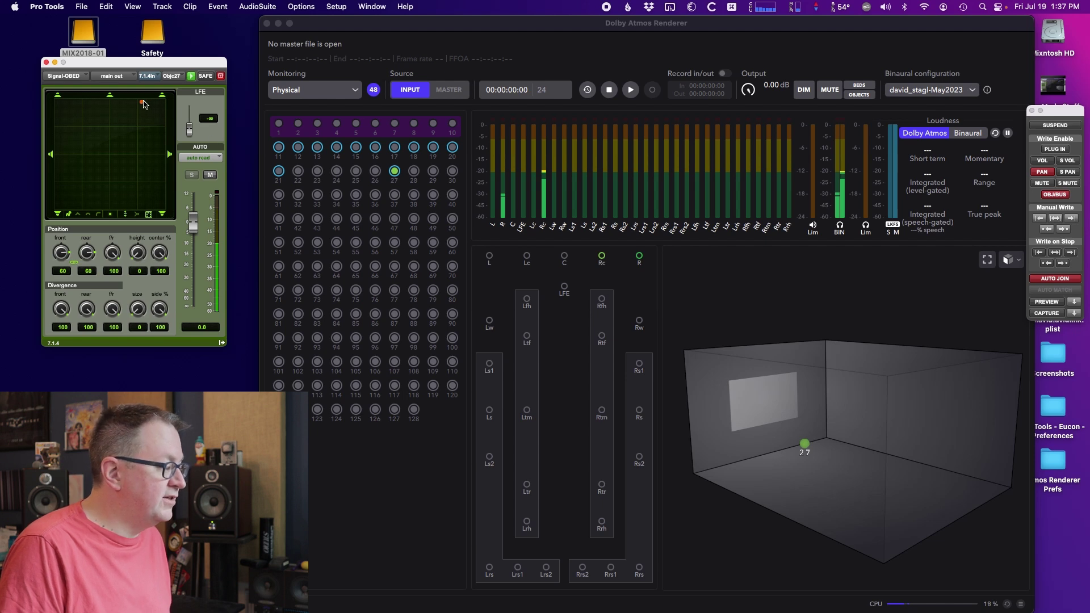
# Move object 27 right, then to the rear-right corner, and raise it to ceiling height
pyautogui.moveTo(143, 104); pyautogui.dragTo(162, 107)
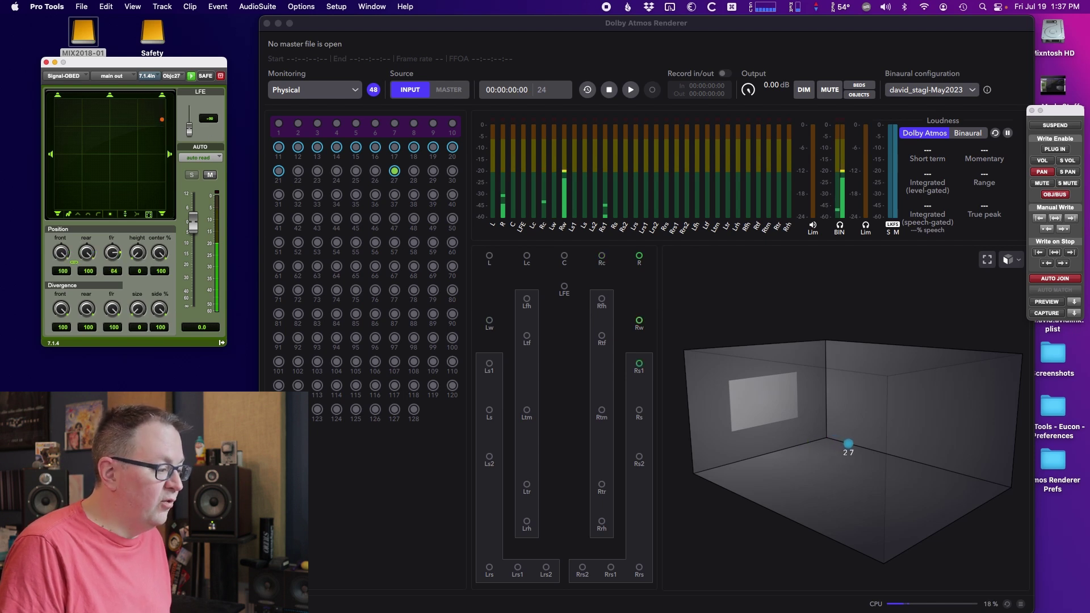
pyautogui.moveTo(161, 121); pyautogui.dragTo(57, 207)
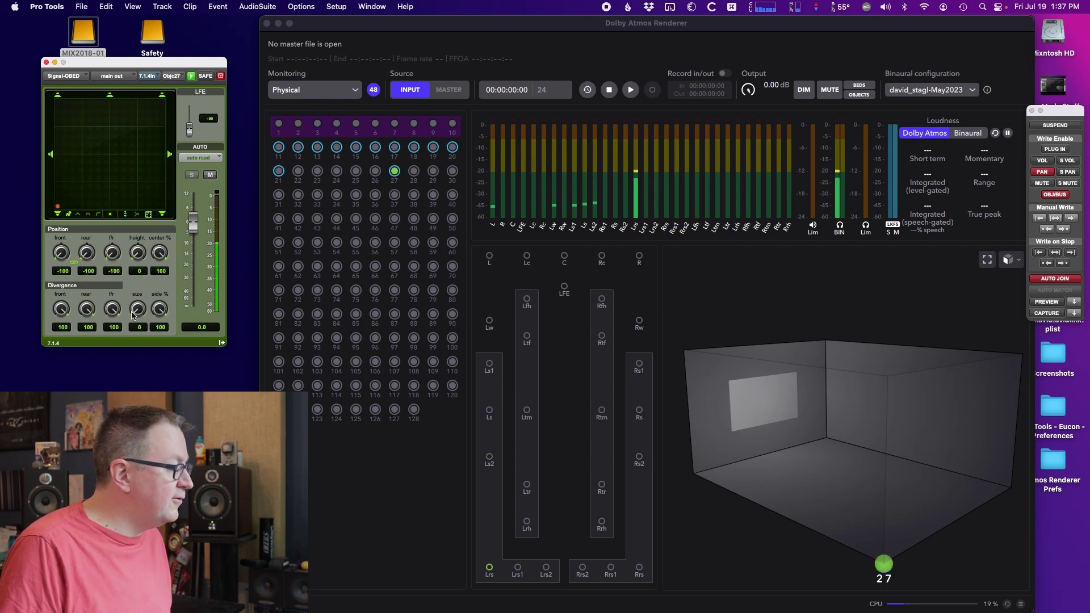
pyautogui.moveTo(138, 257); pyautogui.dragTo(113, 248)
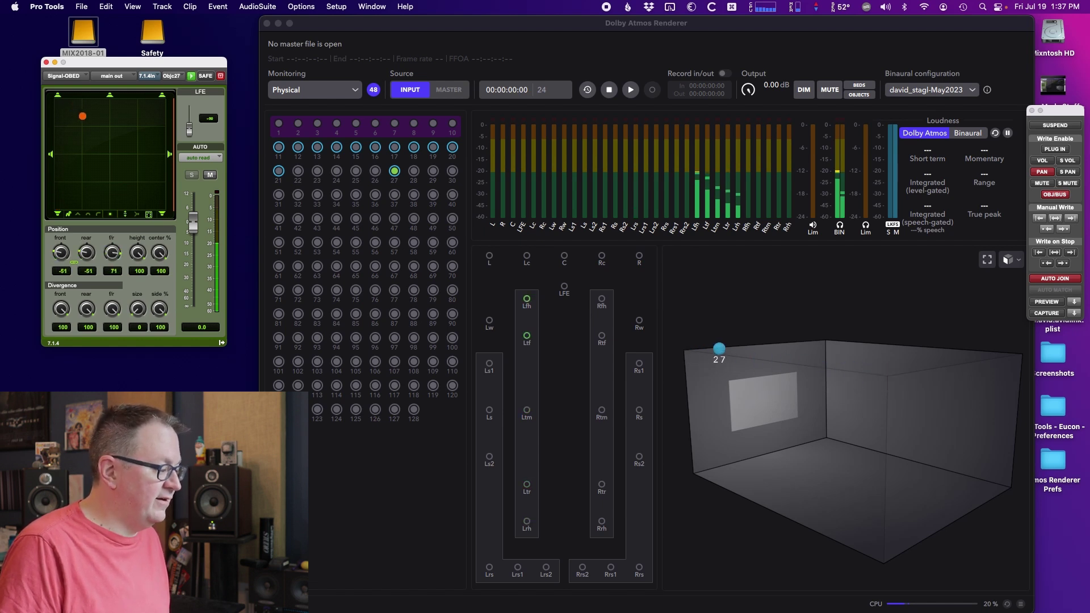